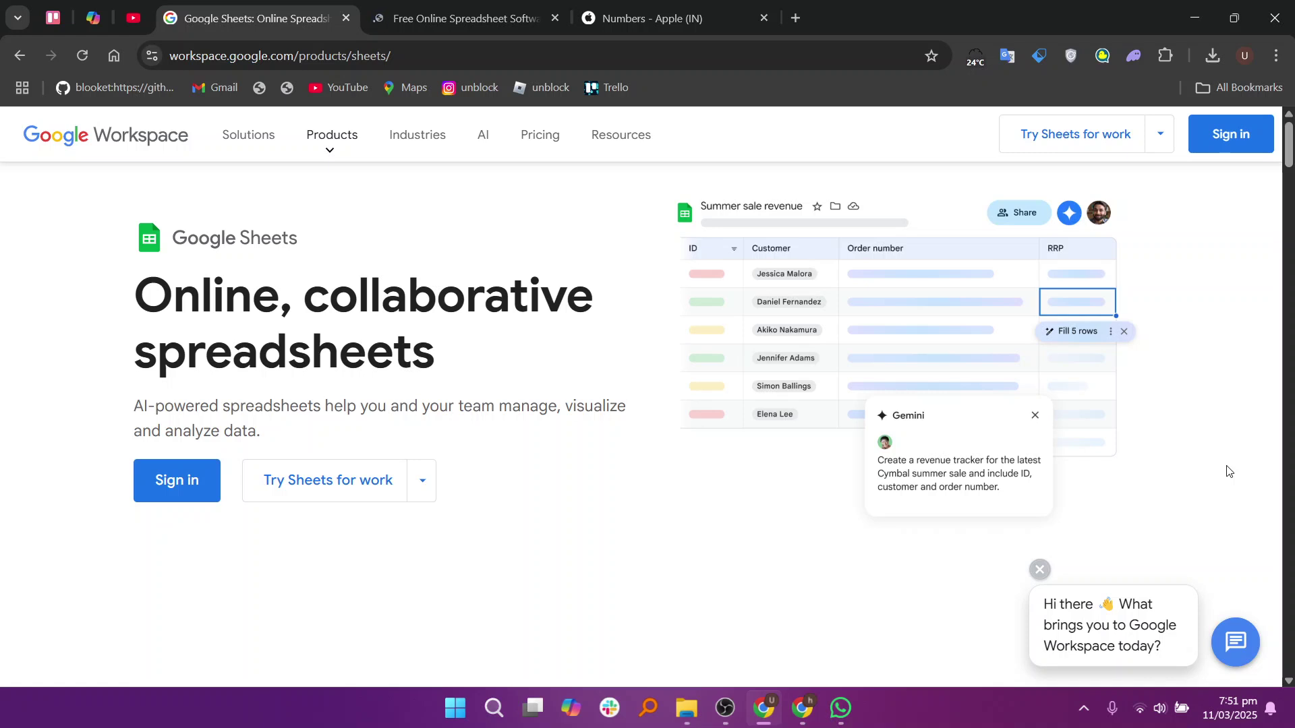
scroll(1229, 472, down, 3)
scroll(1228, 472, down, 3)
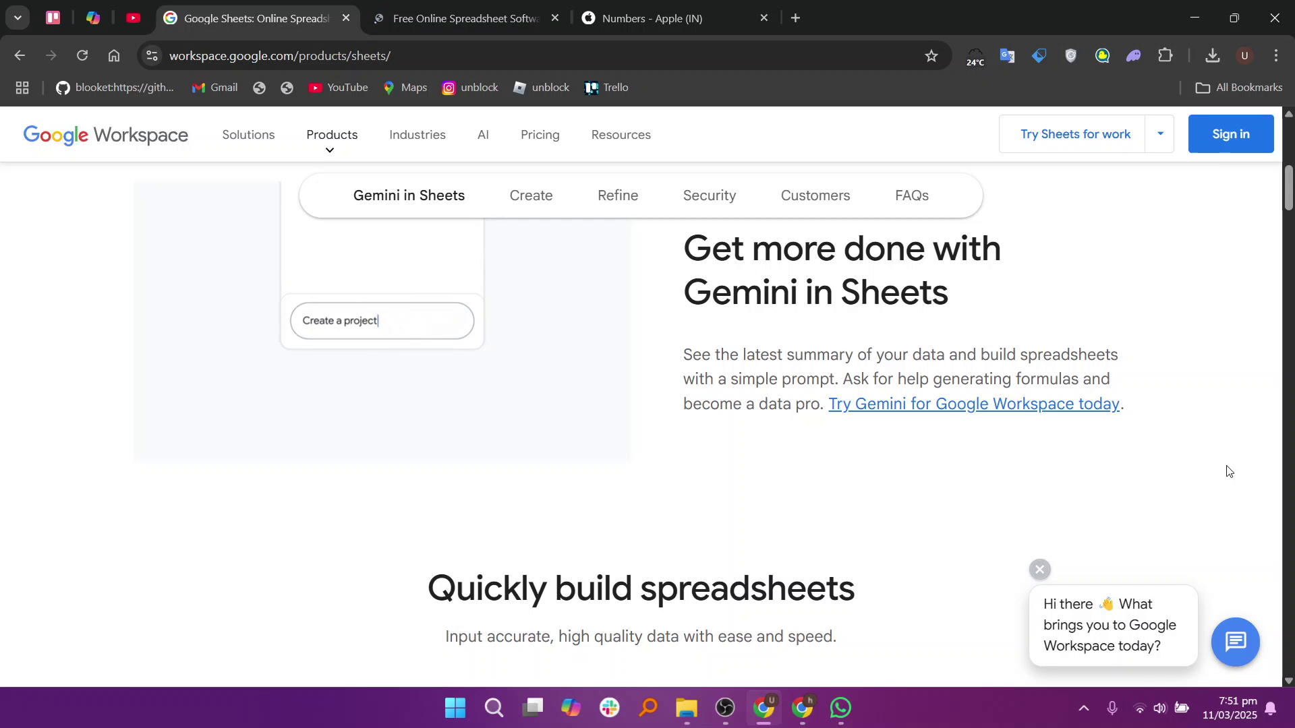
scroll(1228, 472, up, 1)
scroll(1228, 472, down, 3)
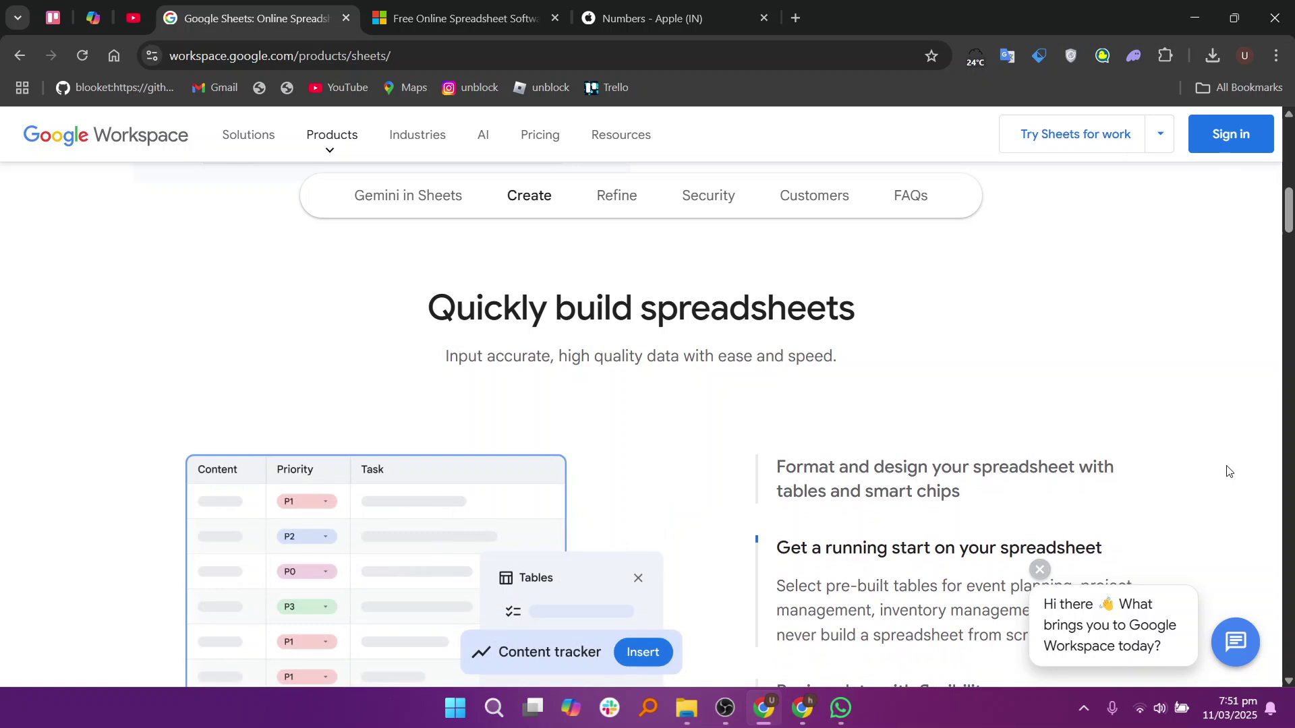
scroll(1228, 472, down, 3)
scroll(1228, 472, down, 3)
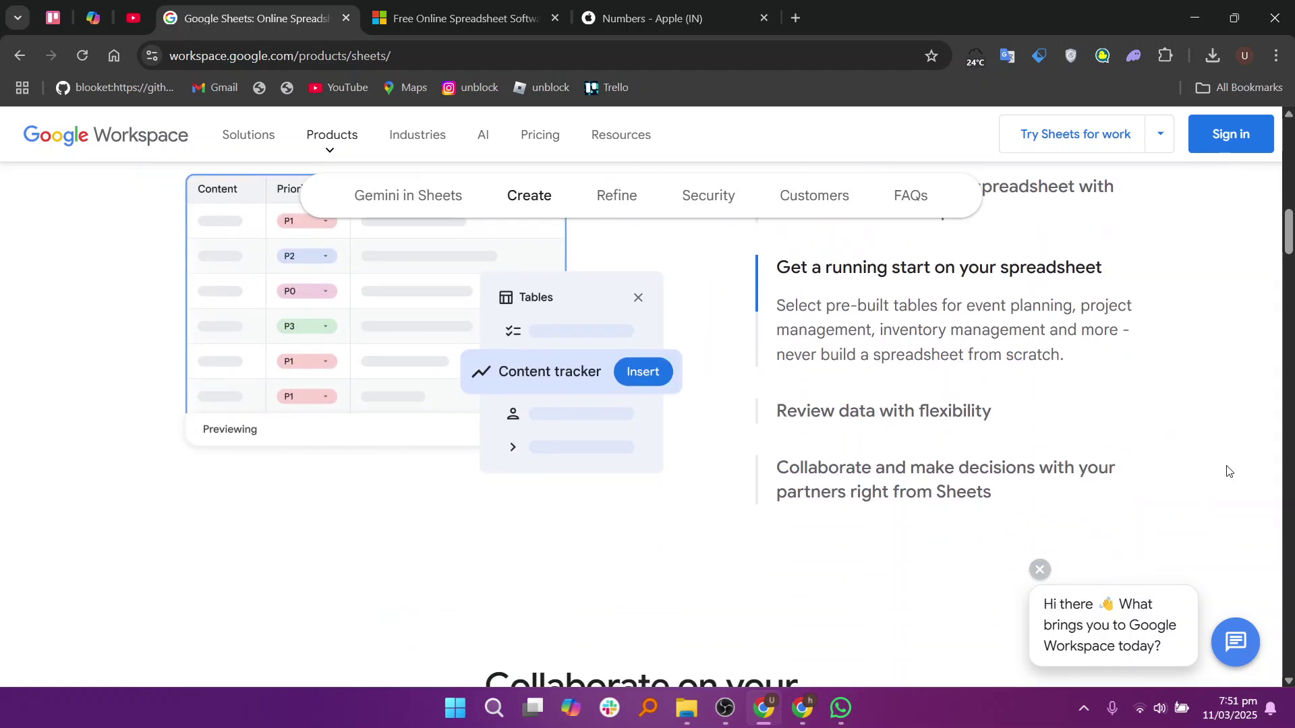
scroll(1228, 473, down, 4)
scroll(1229, 471, down, 3)
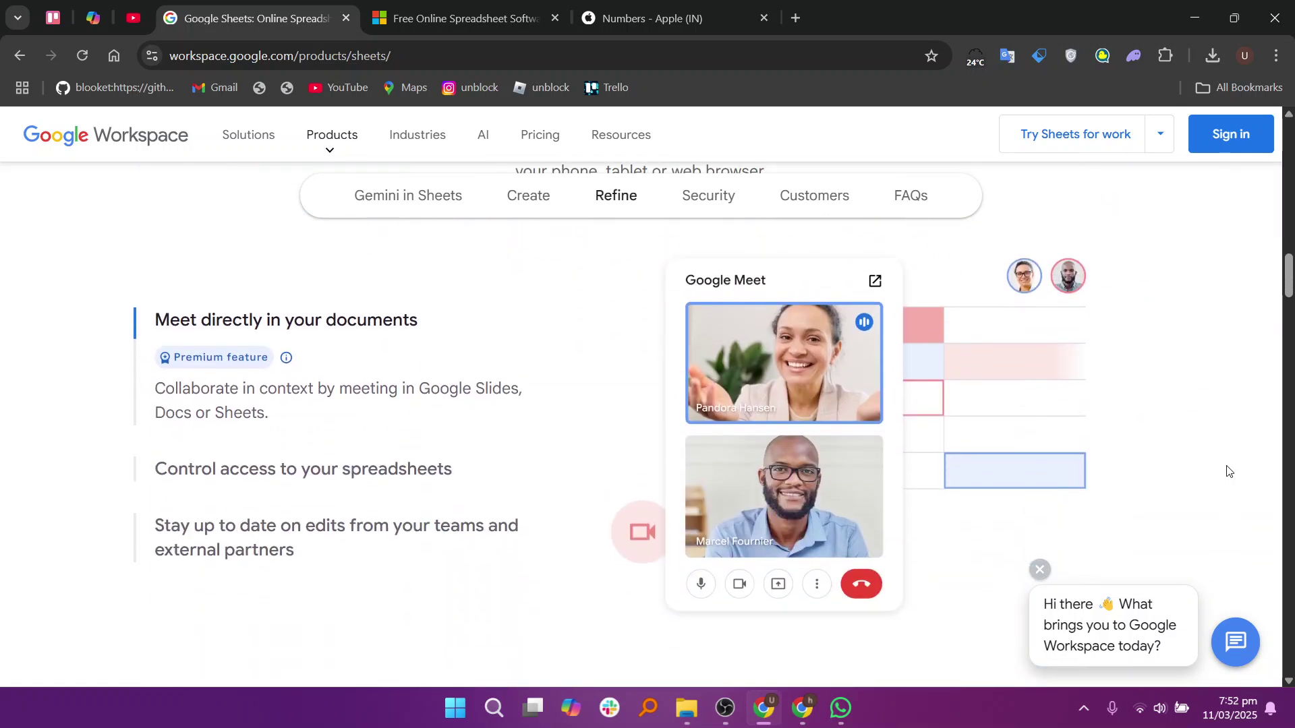
scroll(1229, 472, down, 5)
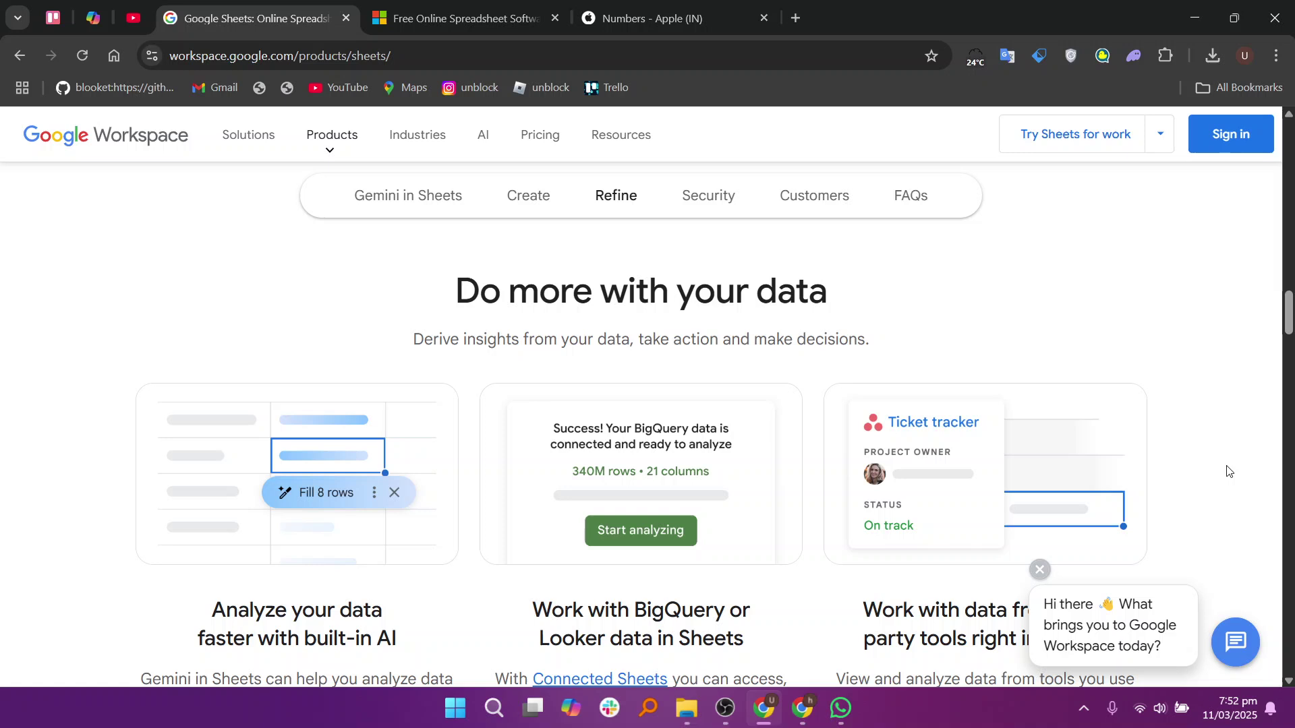
scroll(1229, 471, down, 2)
scroll(1229, 472, down, 2)
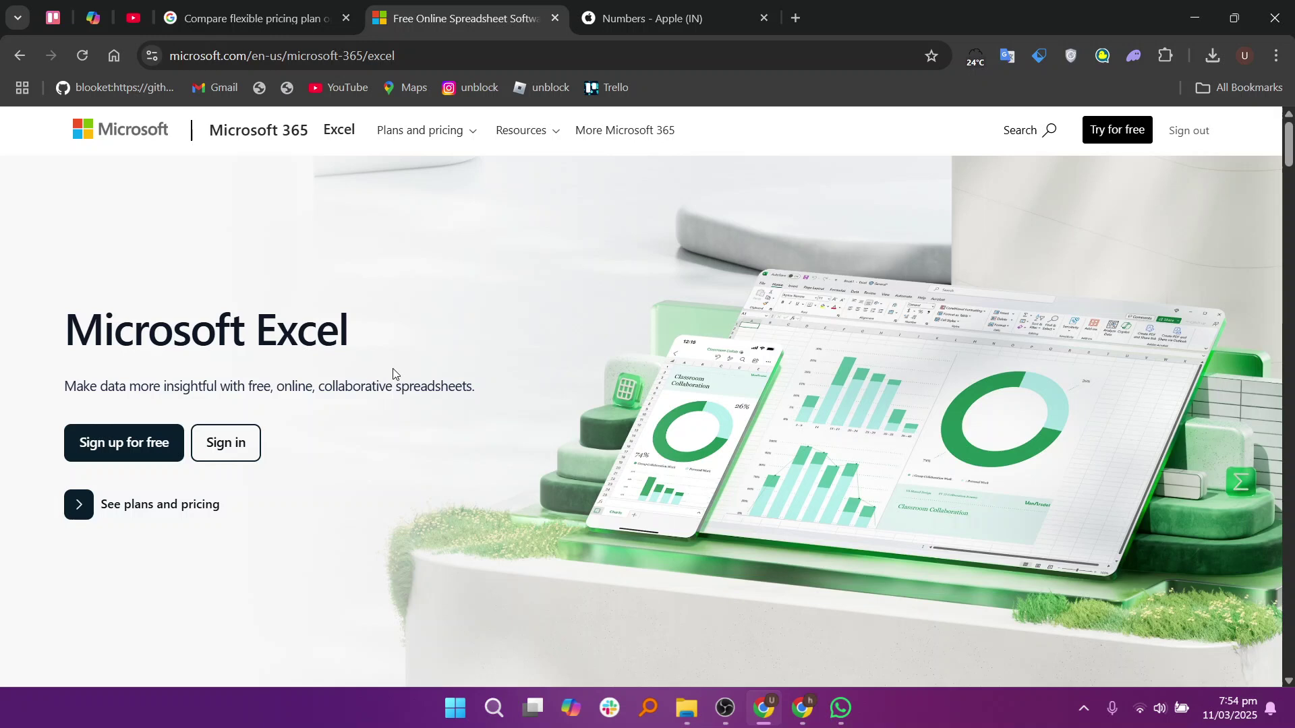
scroll(524, 452, down, 1)
scroll(524, 451, down, 5)
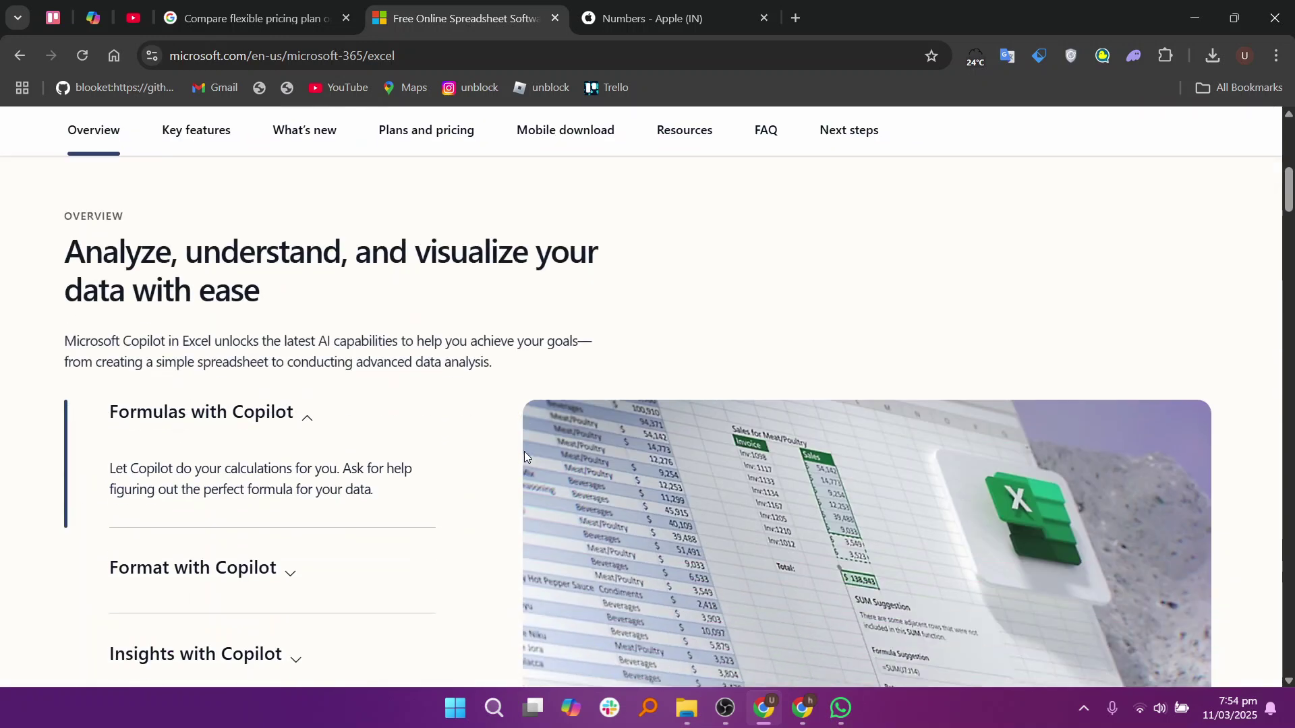
scroll(525, 451, down, 1)
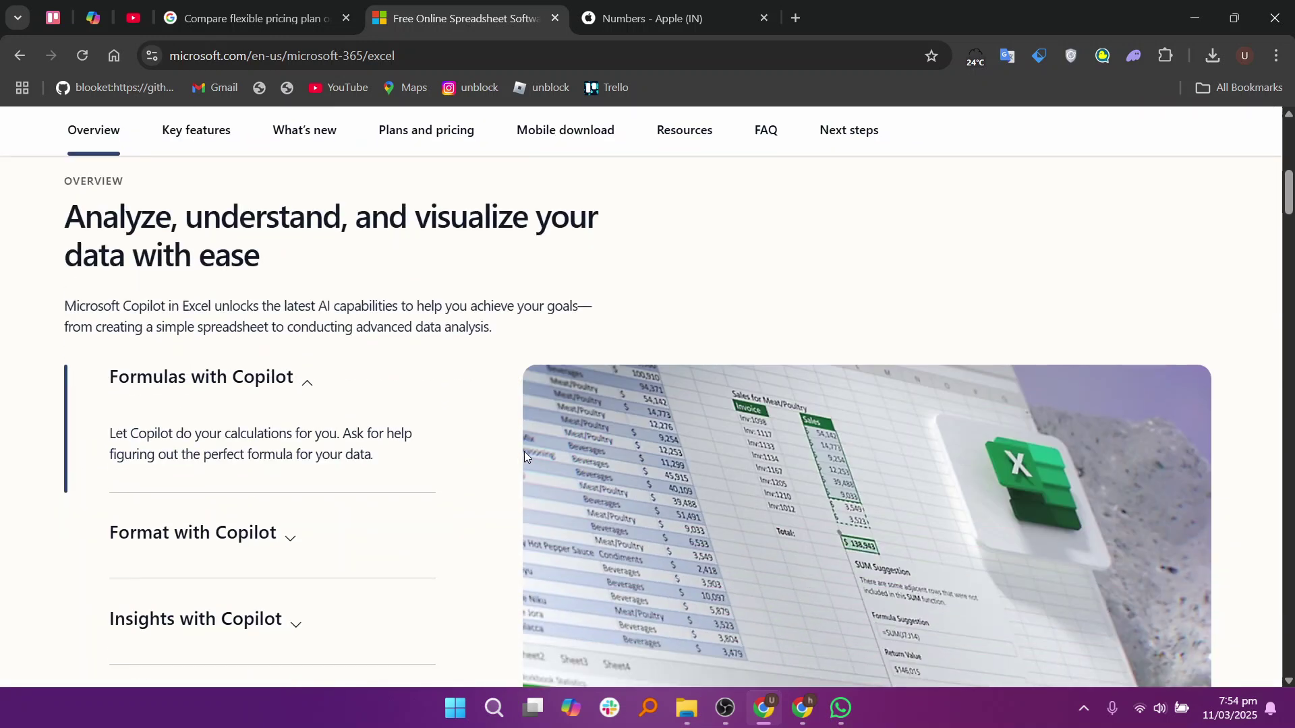
scroll(524, 452, down, 2)
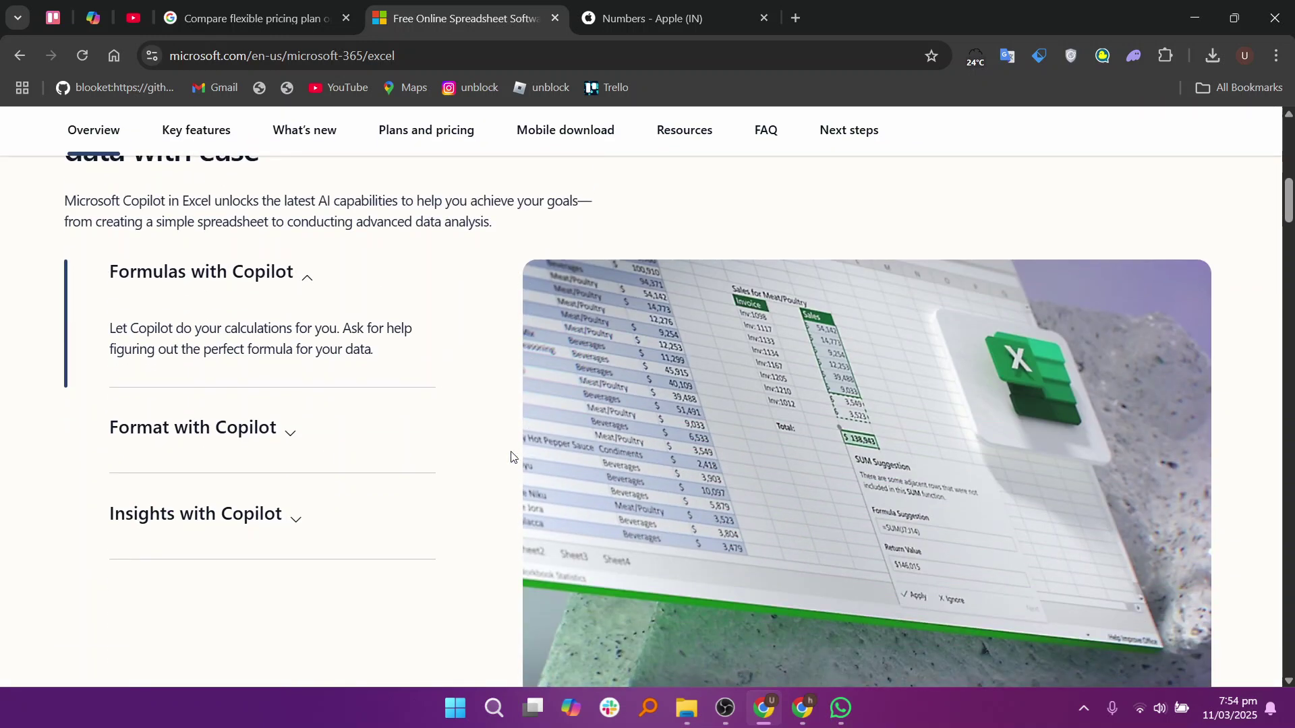
- Expand the 'Format with Copilot' and 'Insights with Copilot' descriptions on the Excel page
click(304, 426)
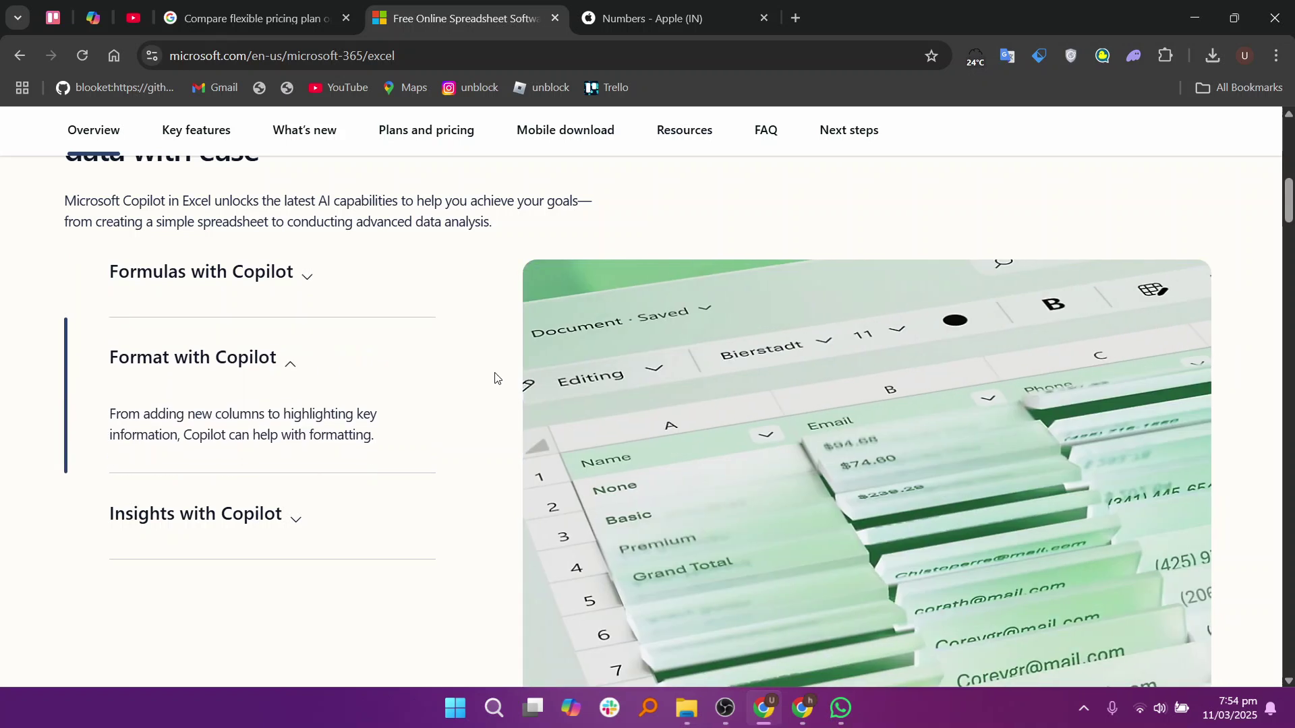
click(295, 519)
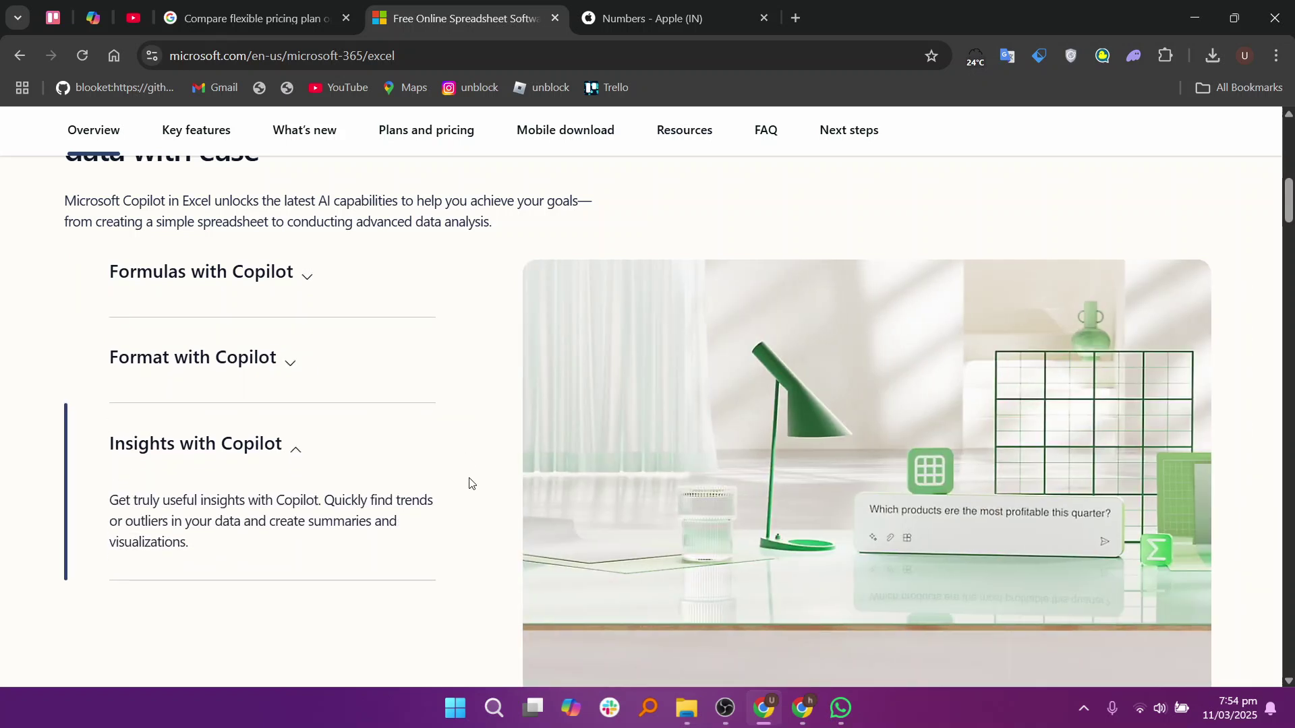
scroll(469, 484, down, 5)
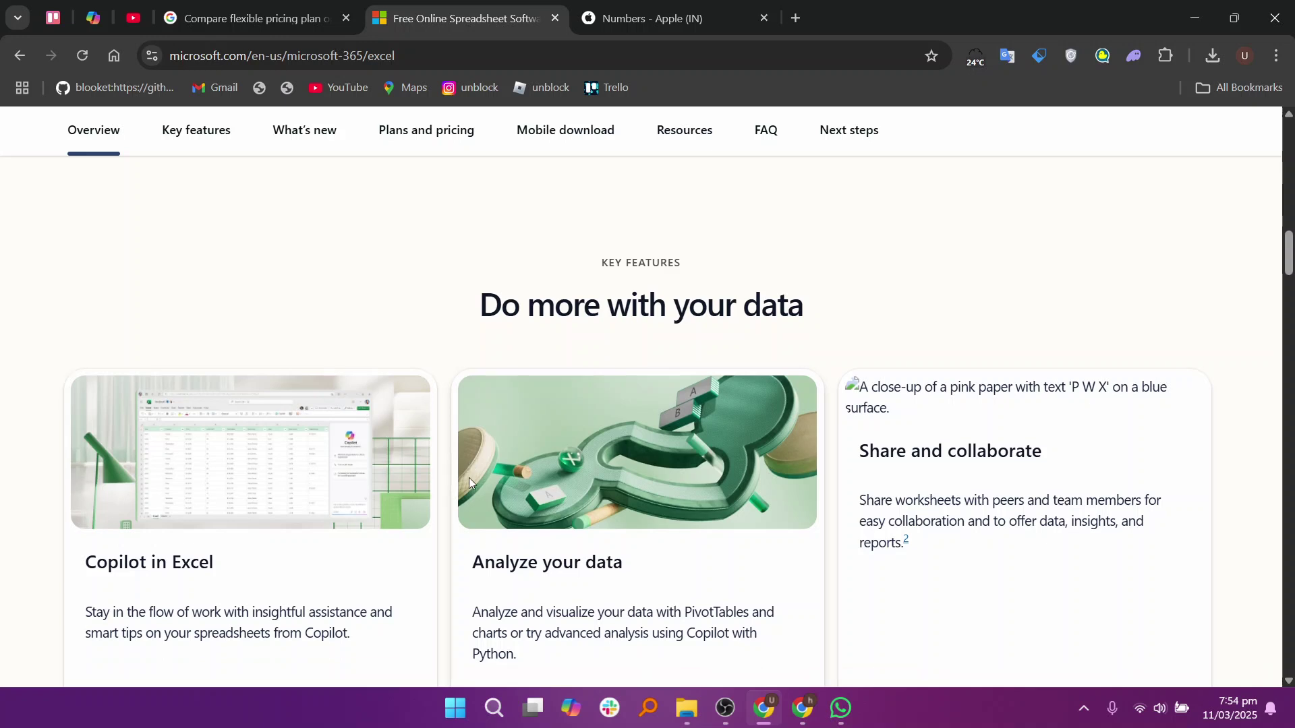
scroll(469, 479, down, 2)
scroll(468, 478, down, 2)
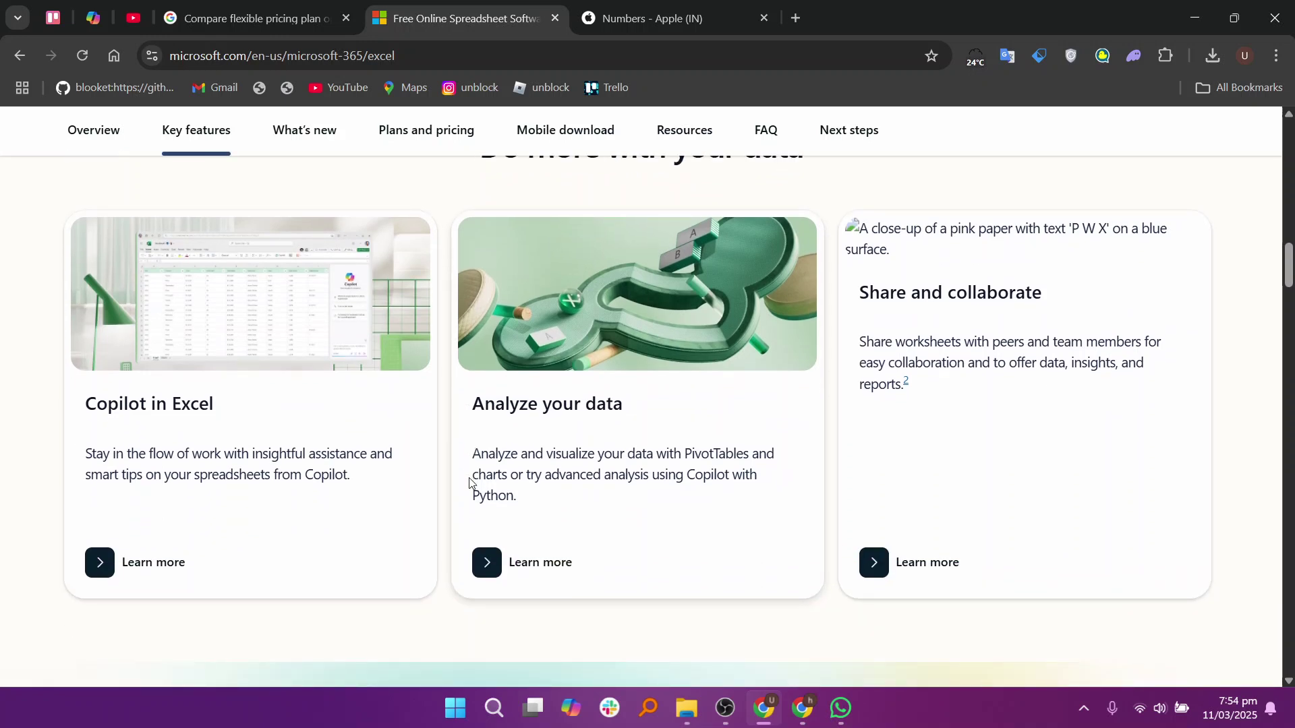
scroll(468, 478, down, 5)
scroll(468, 478, down, 3)
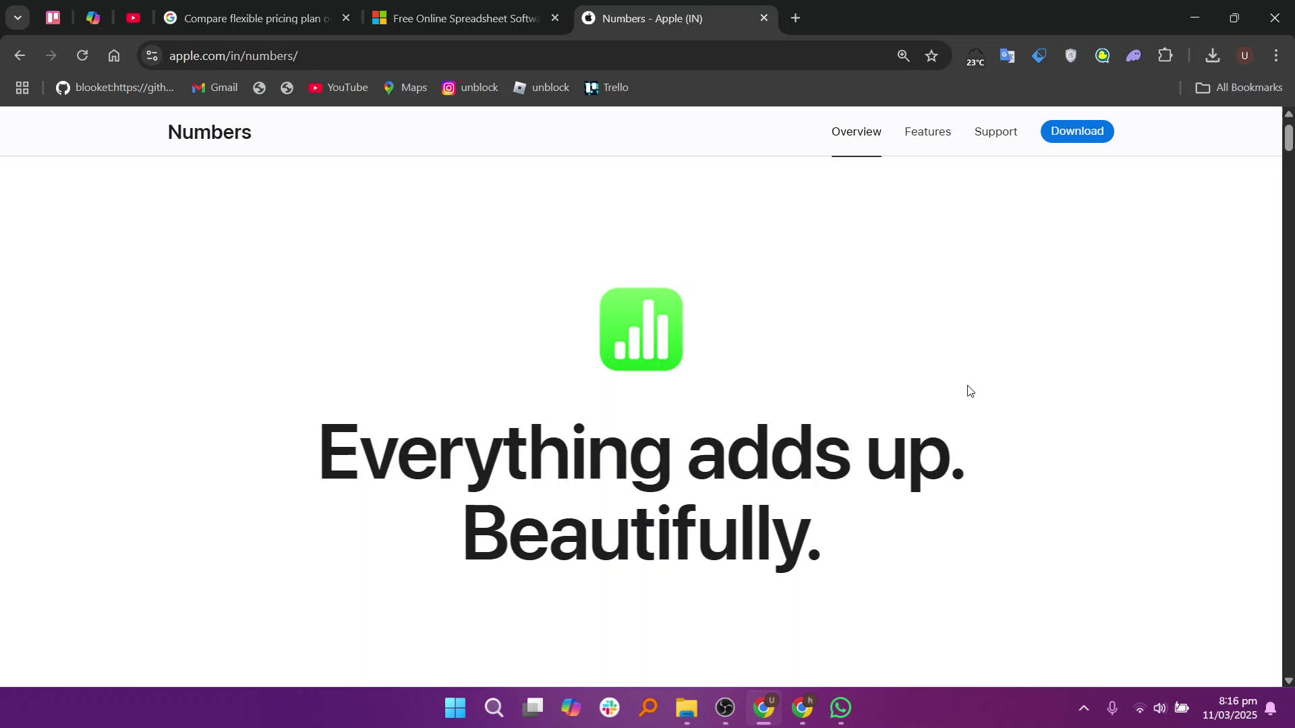
drag(1289, 131, 1289, 183)
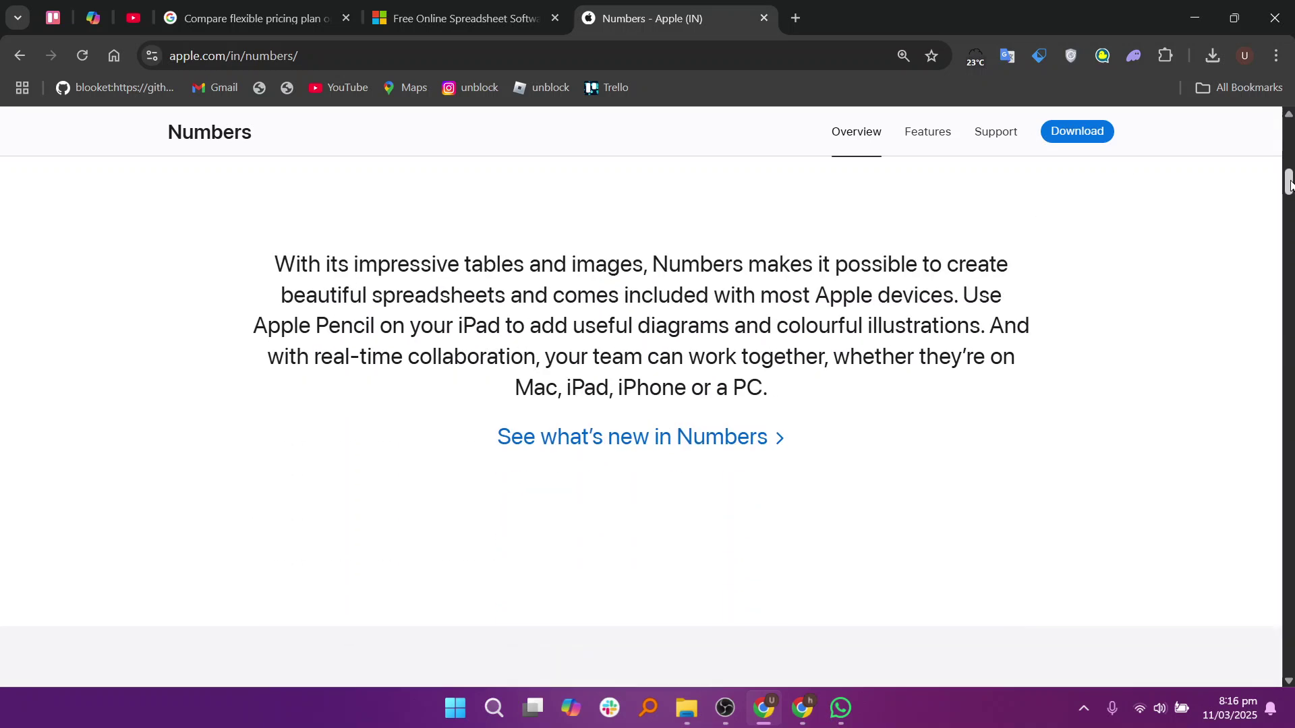
drag(1290, 182, 1289, 233)
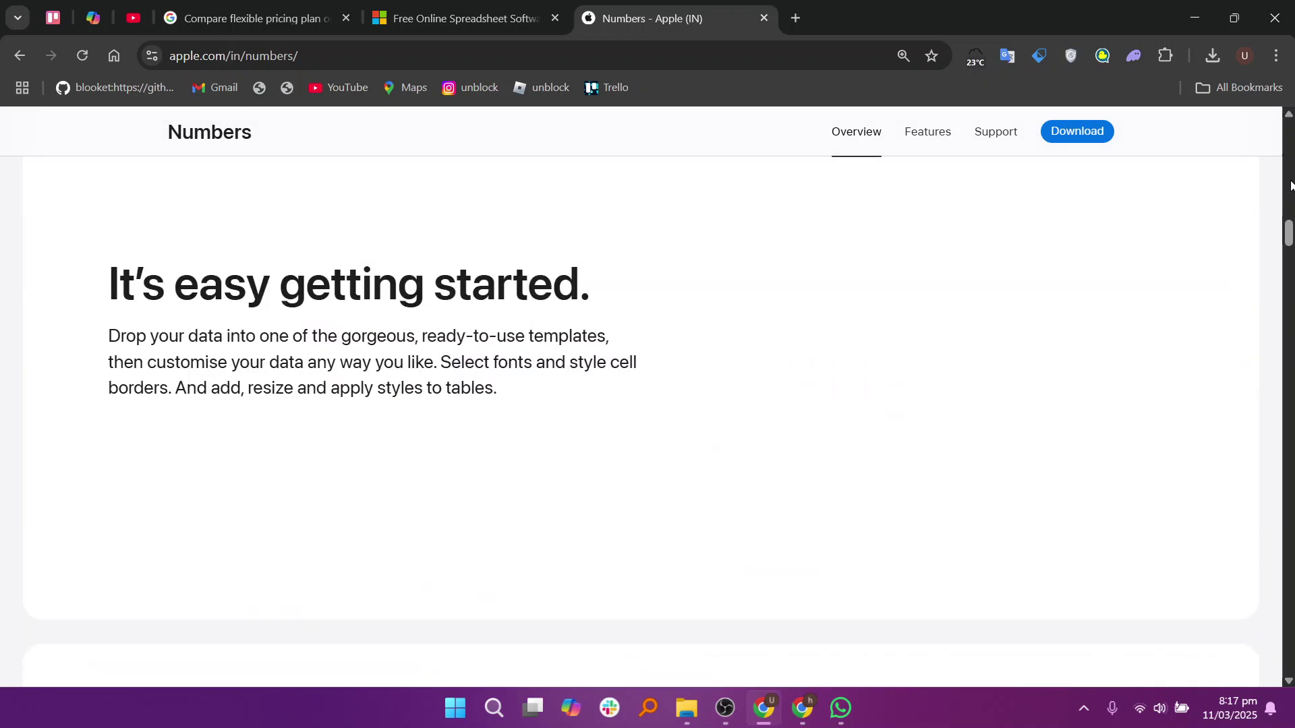
scroll(1290, 183, down, 5)
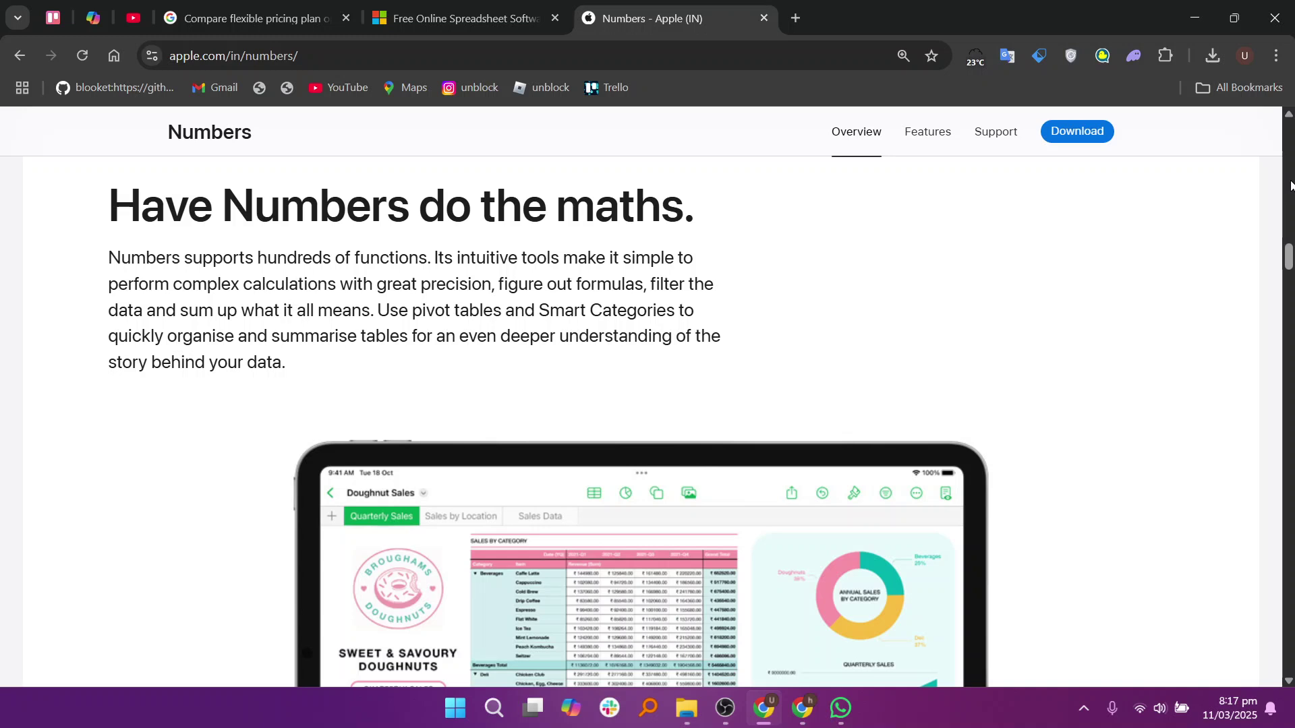
scroll(1290, 183, down, 6)
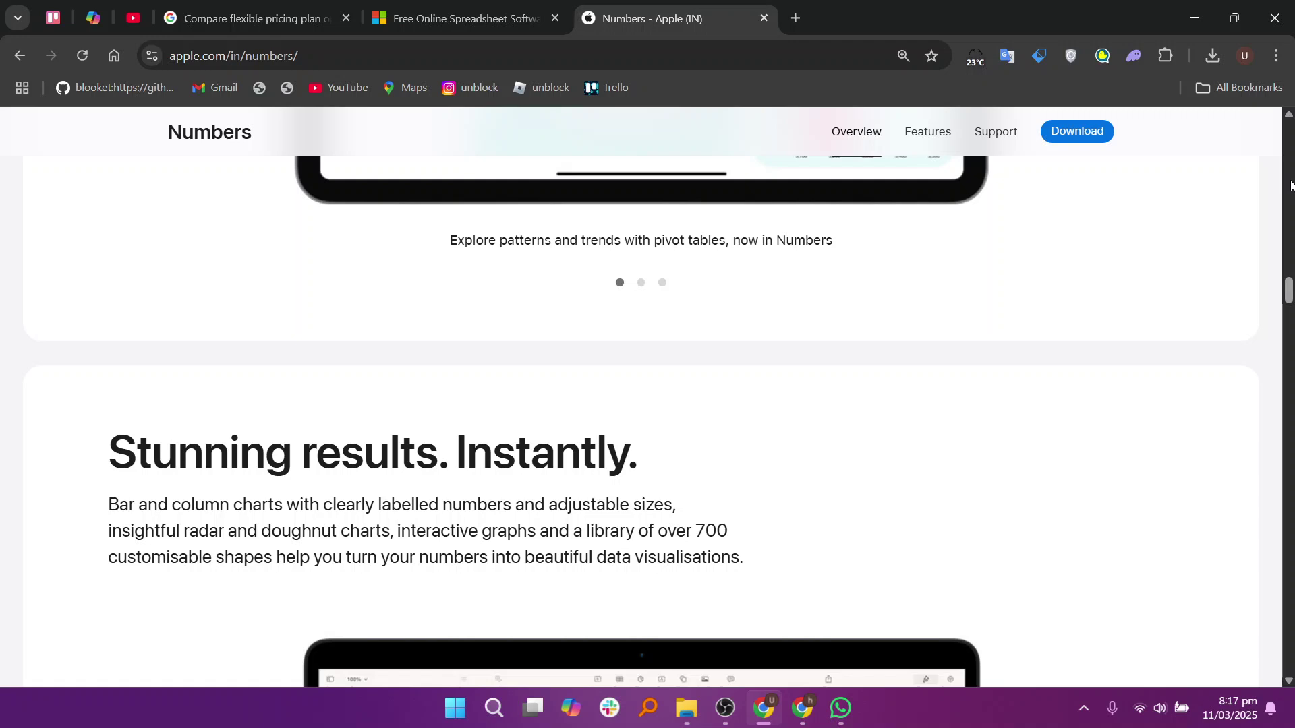
scroll(1290, 186, down, 3)
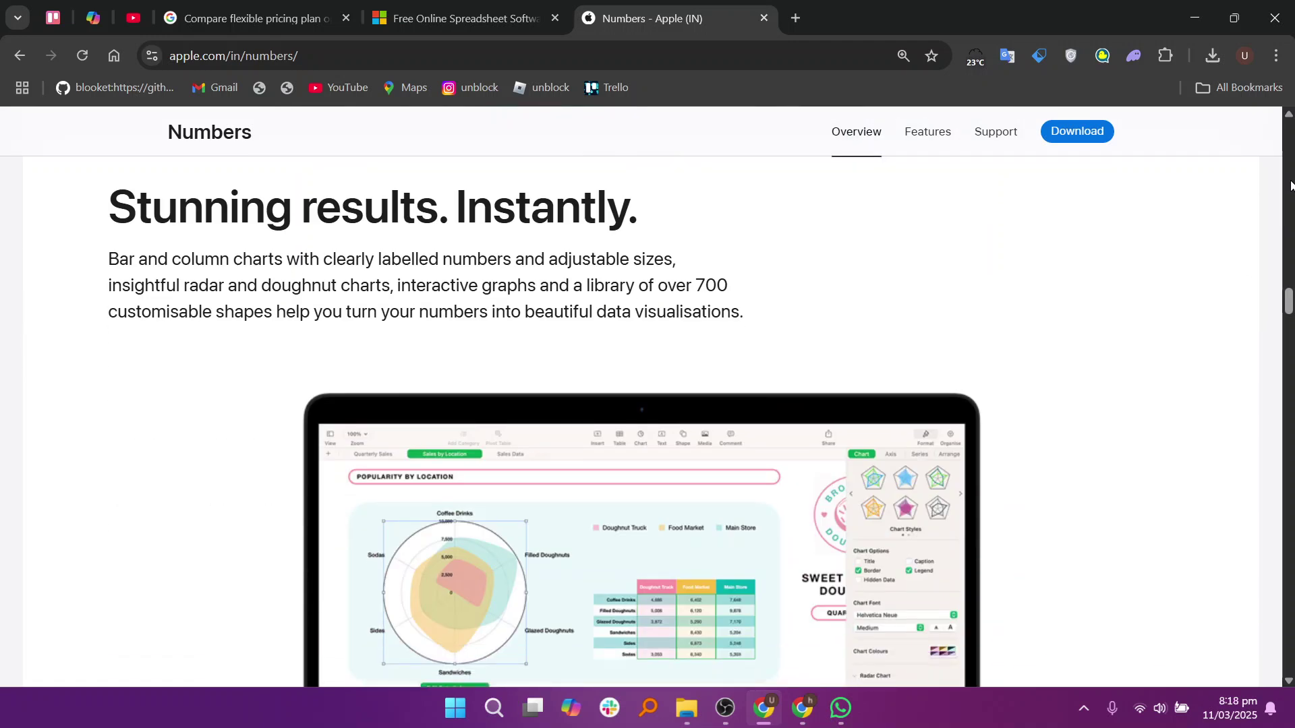
scroll(1290, 186, down, 4)
scroll(1291, 185, down, 6)
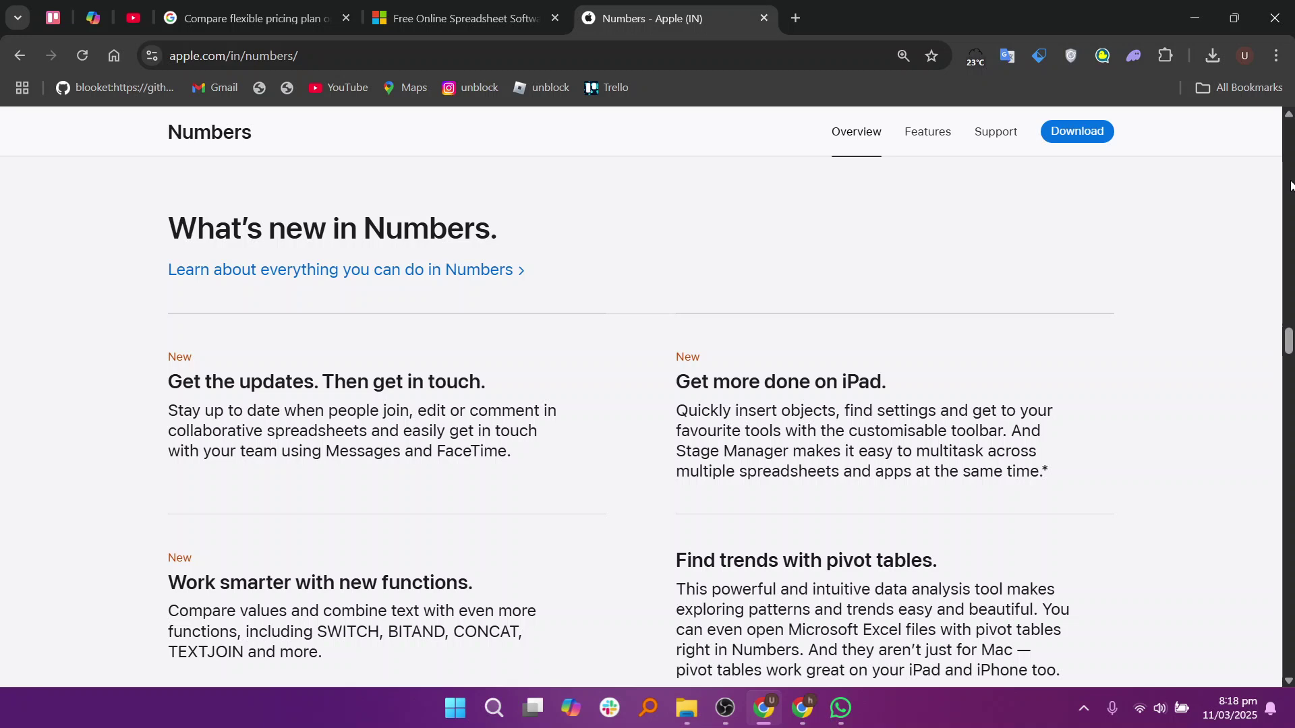
scroll(1290, 186, down, 2)
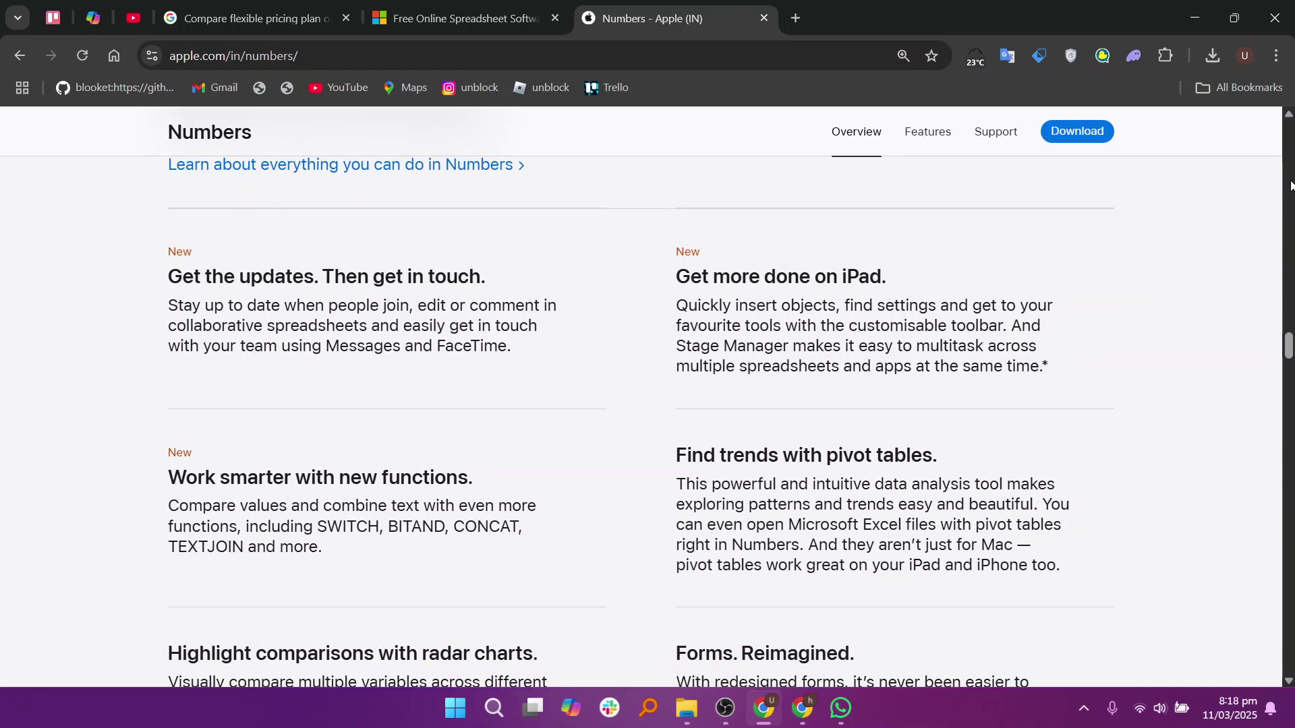